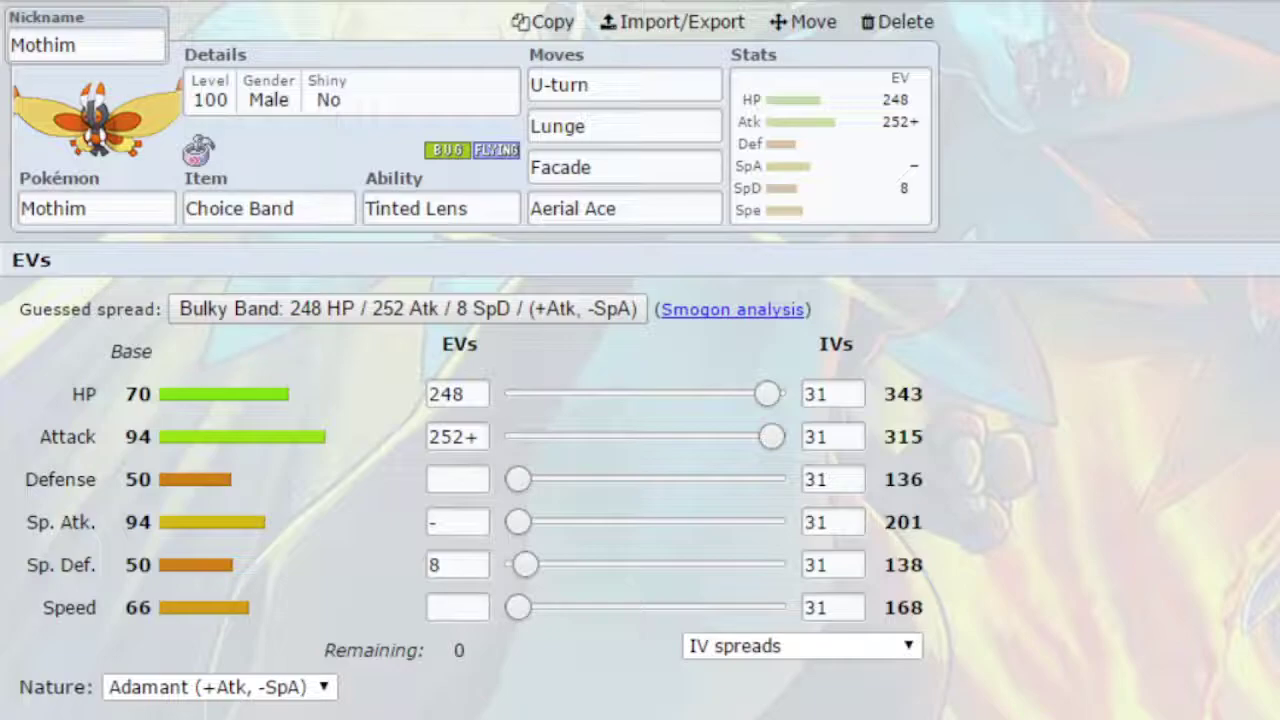
Check Mothim's Tinted Lens and Swarm ability options, then return to the Choice Band EV spread.
{"action": "left_click", "coordinate": [486, 218]}
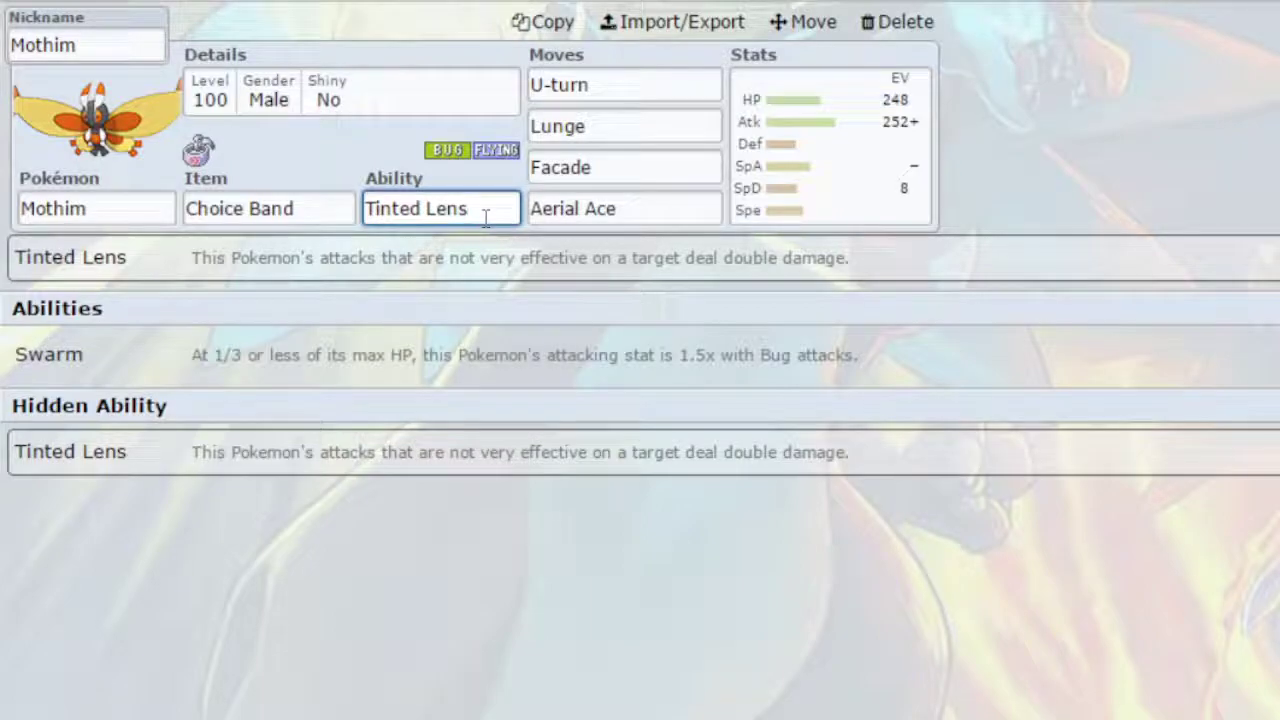
{"action": "left_click", "coordinate": [866, 222]}
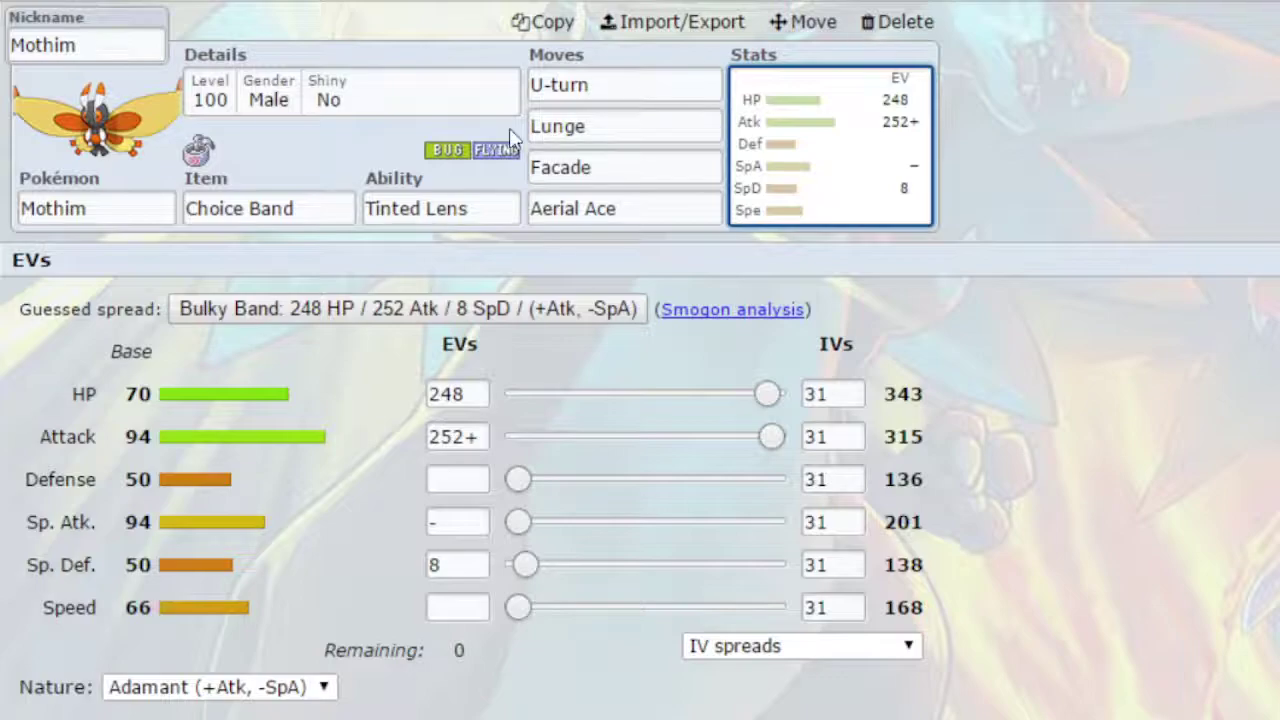
{"action": "left_click", "coordinate": [545, 134]}
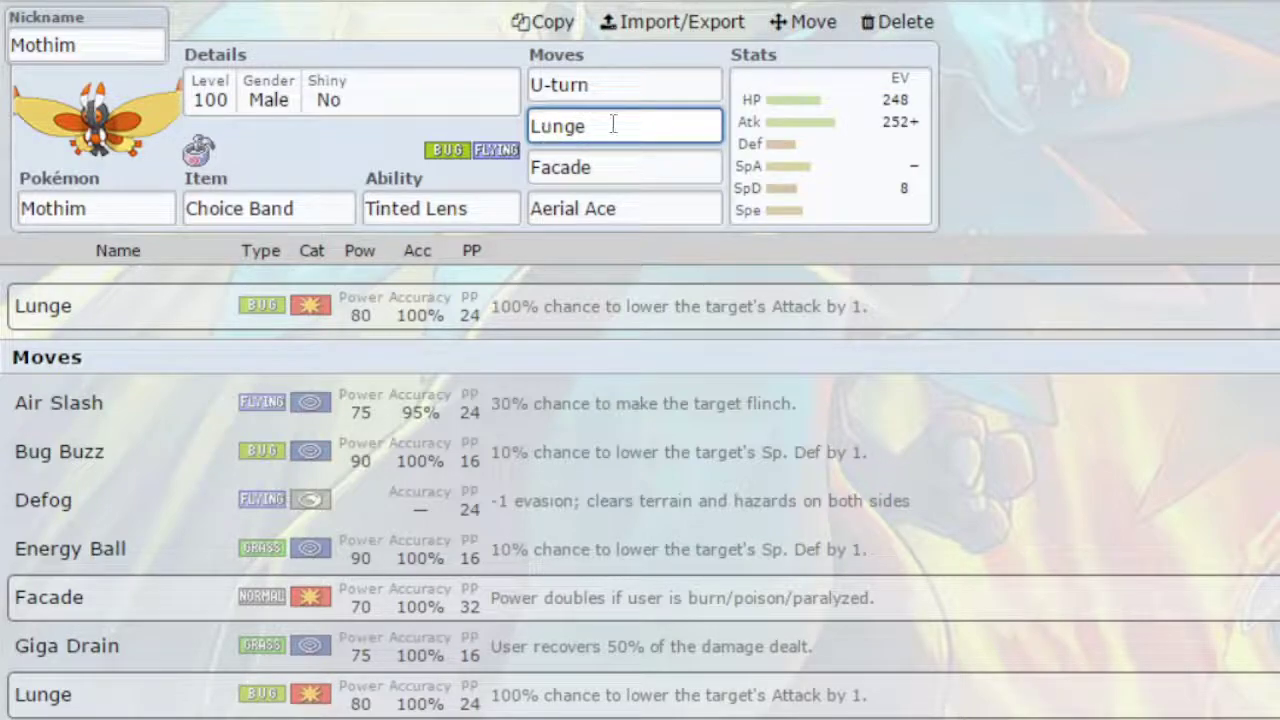
{"action": "left_click", "coordinate": [768, 145]}
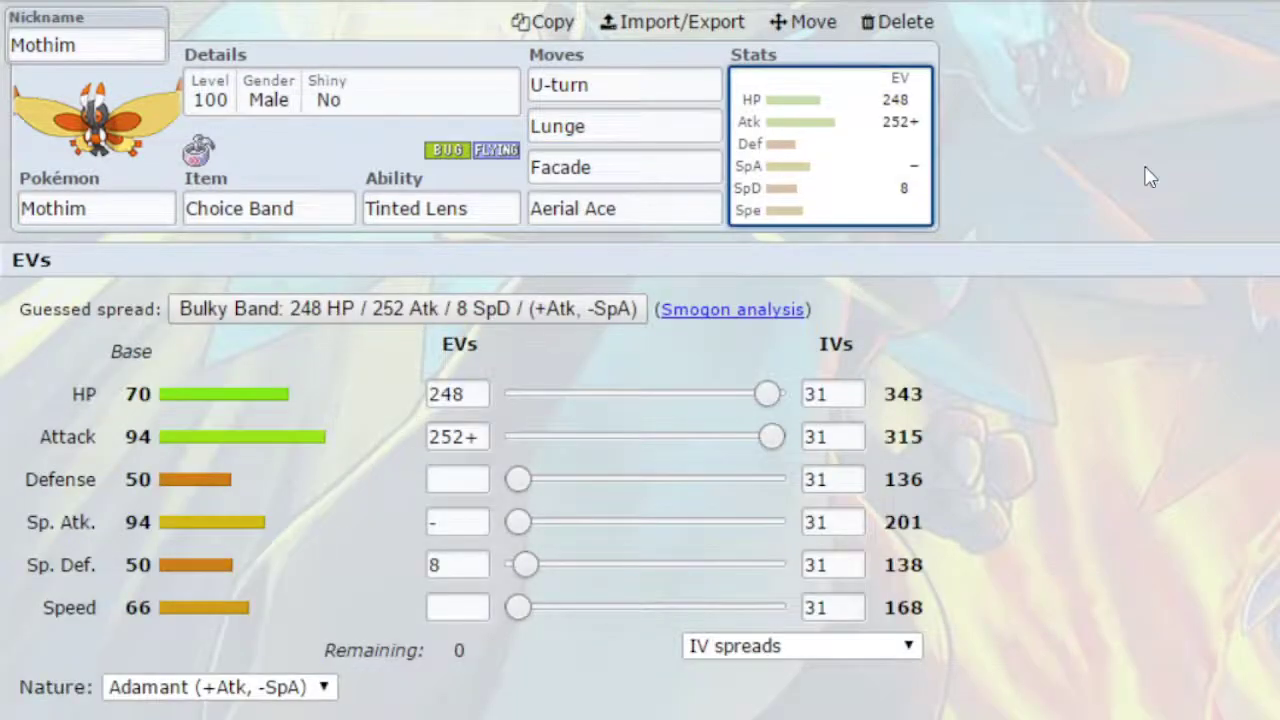